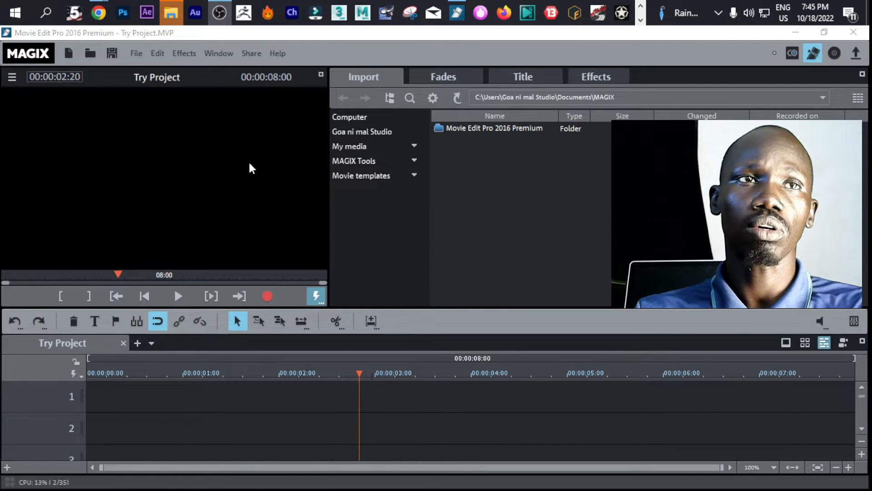
Start a new project and set its name to Sample Project.
click(136, 54)
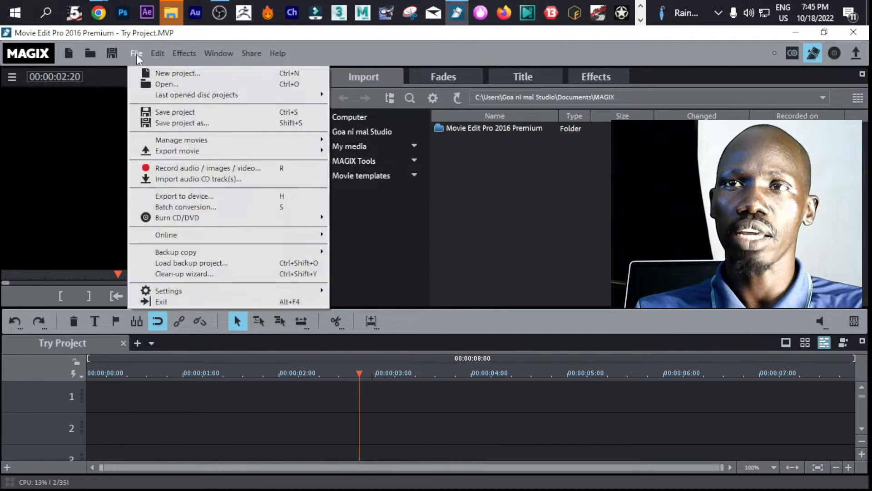
click(180, 75)
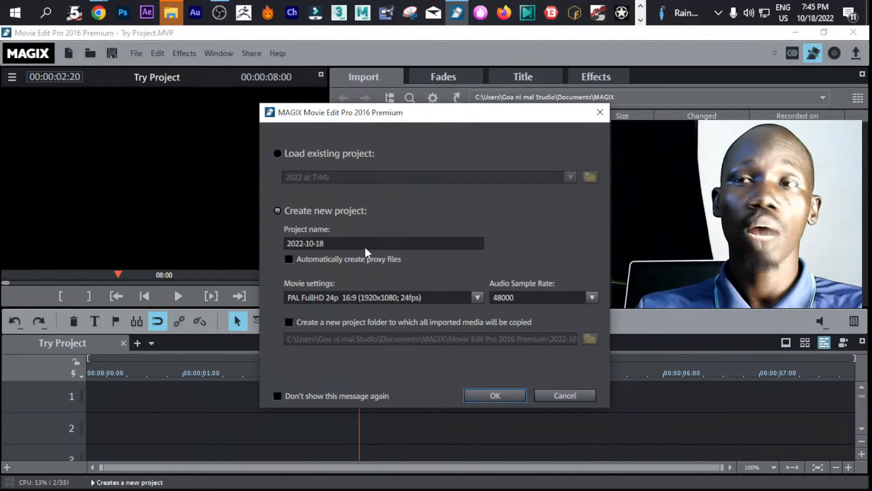
click(307, 212)
drag(333, 243, 268, 243)
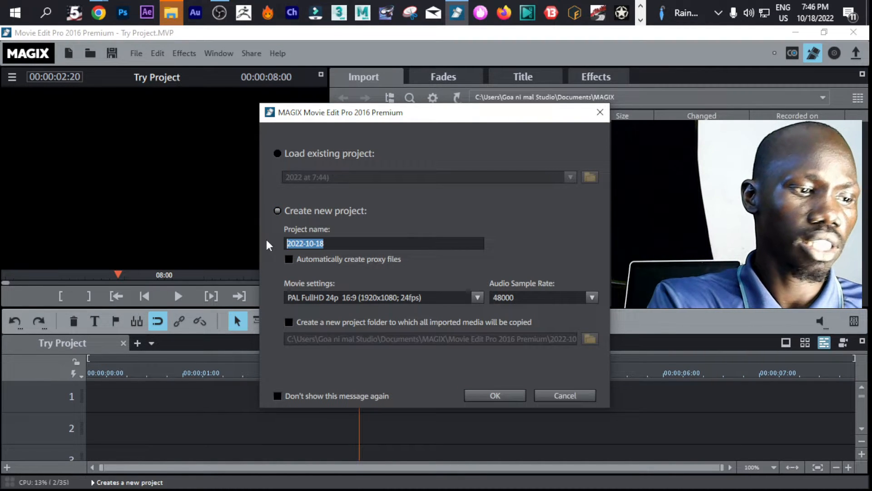
text(Sample P)
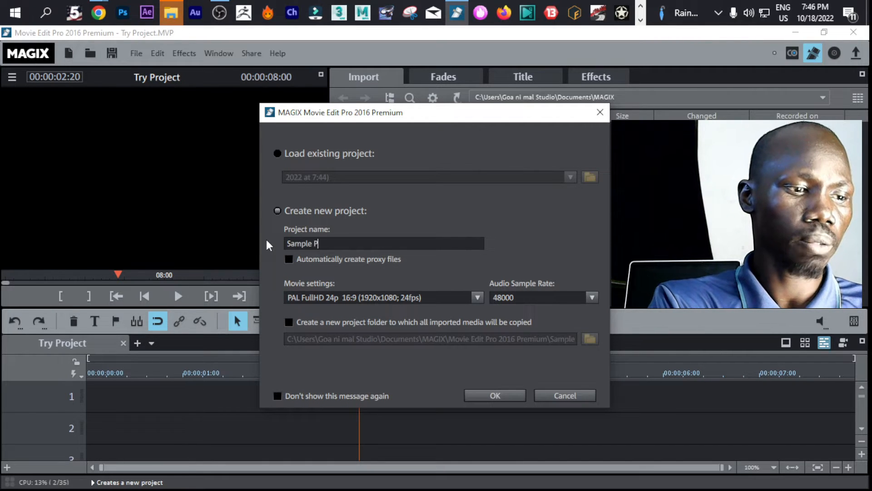
text(roject)
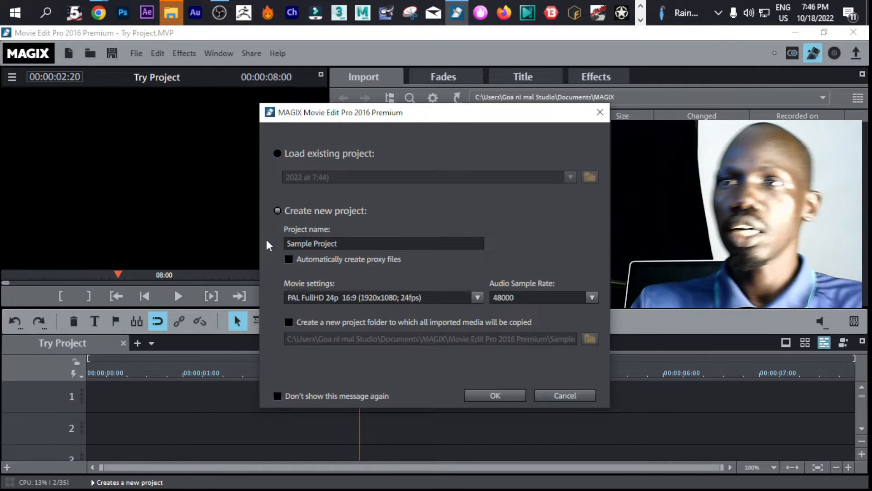
Keep the PAL FullHD 24p 16:9 movie settings, enable a new project folder for copied media, and create the project.
click(331, 298)
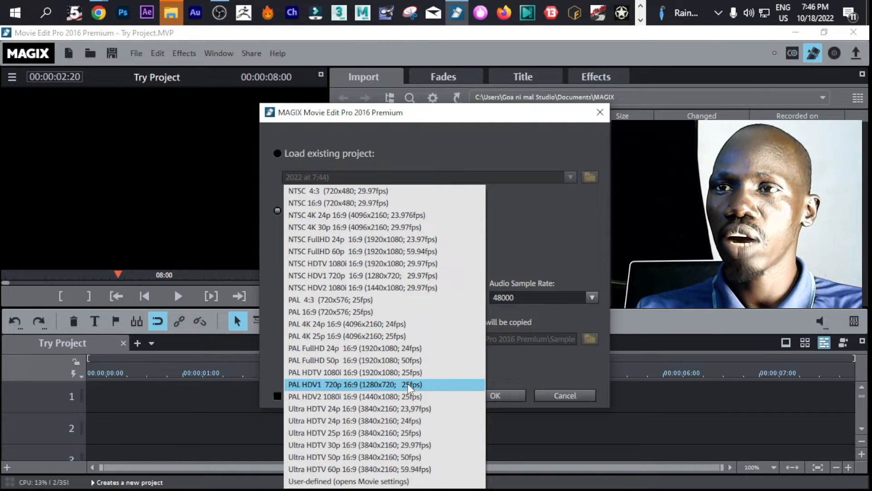
click(350, 125)
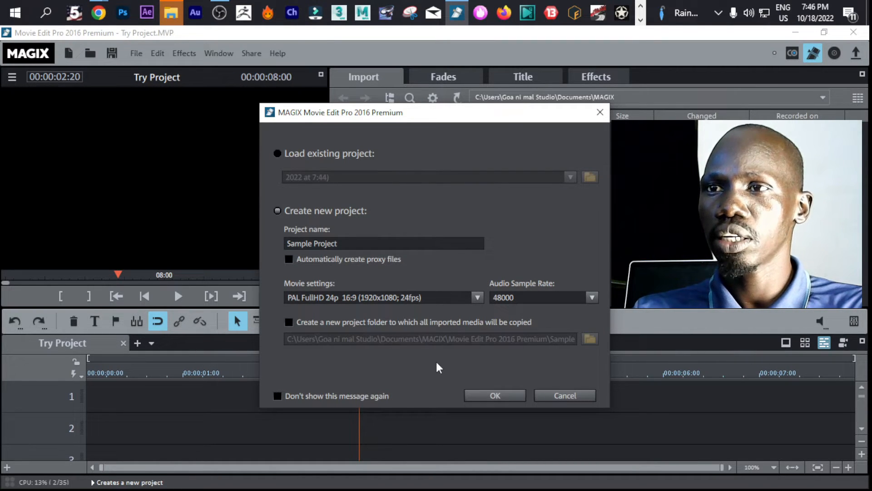
click(300, 322)
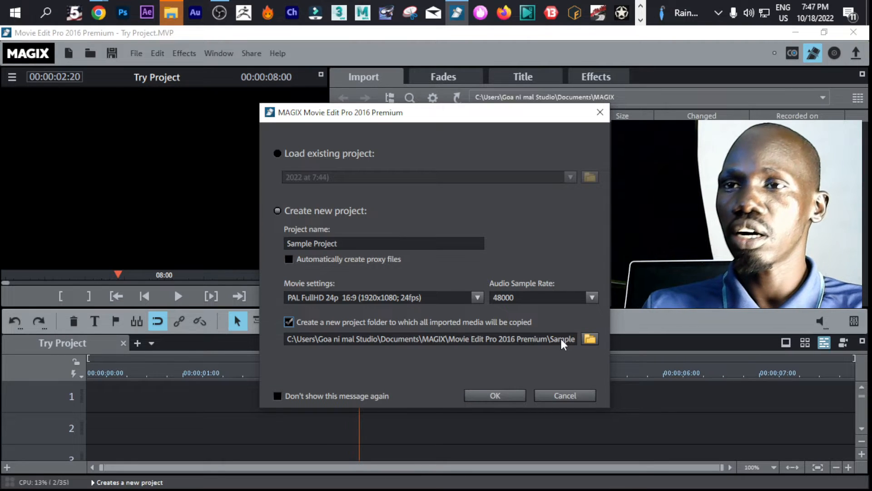
click(518, 397)
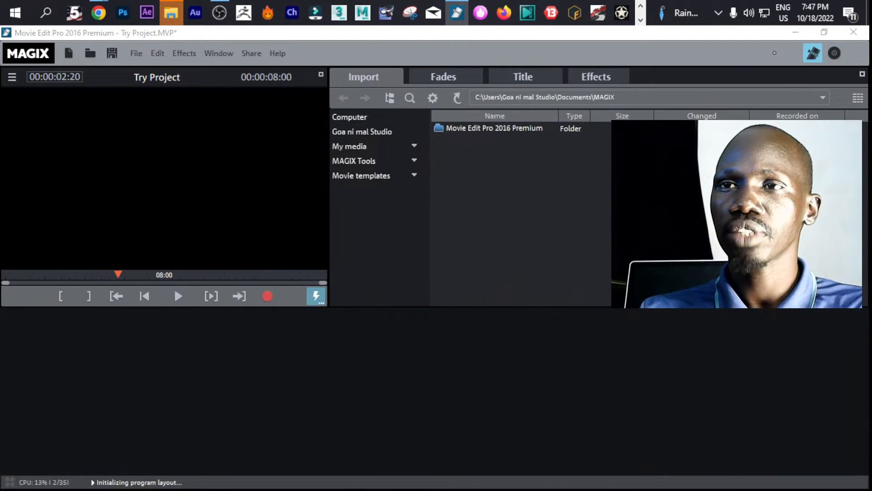
Save the new project as Sample Project.MVP in the Sample Project folder.
key(alt+Tab)
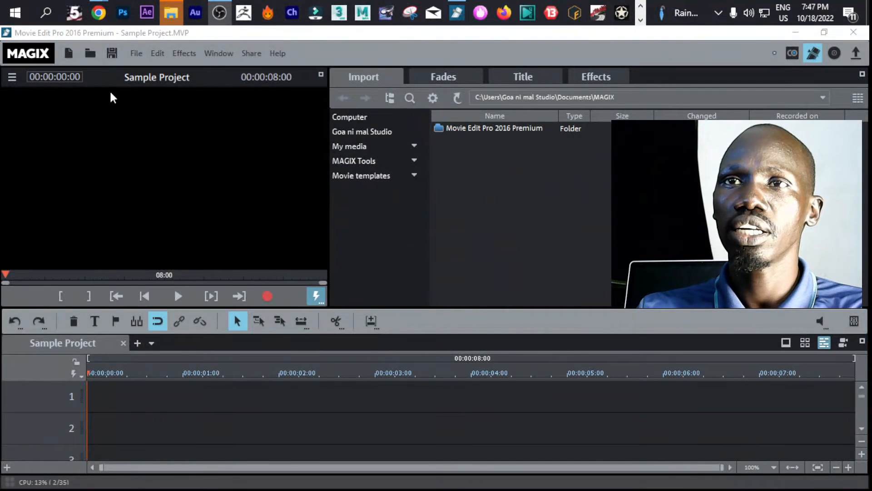
click(116, 51)
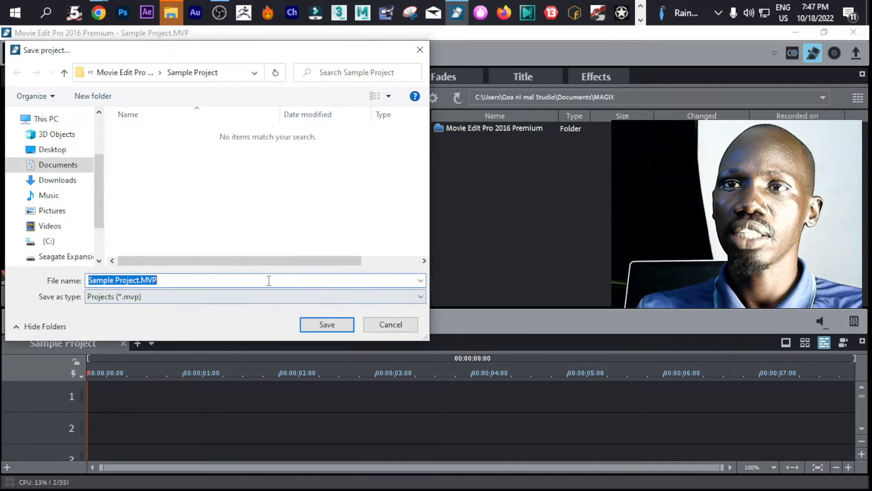
click(337, 332)
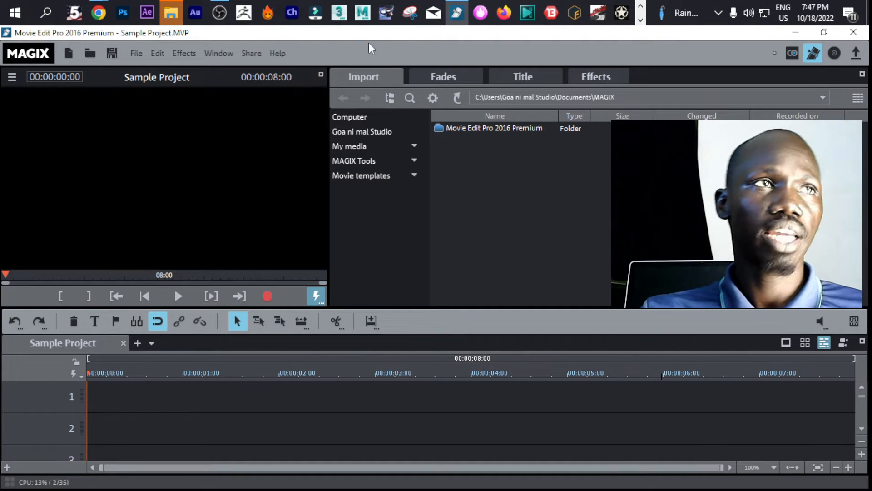
Add the 2022-10-18 MP4 videos from 07-21-39 through 07-11-29 in File Explorer to track 1, using import only without copying.
click(172, 16)
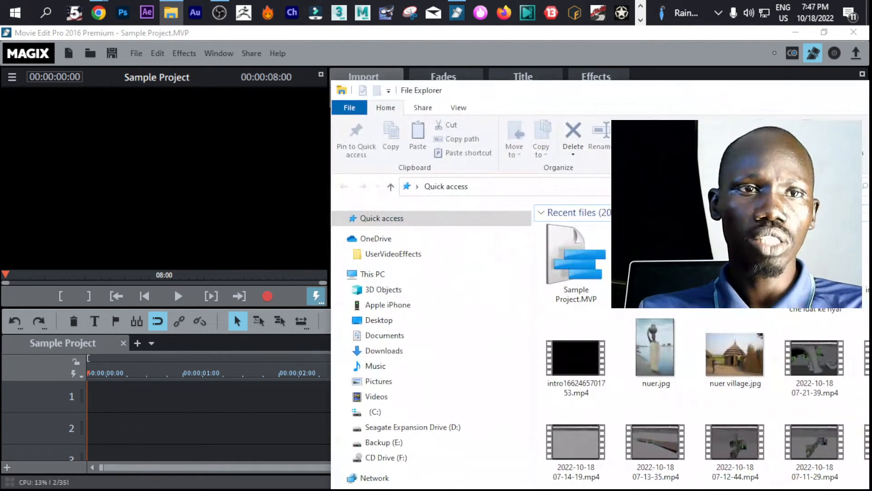
click(655, 357)
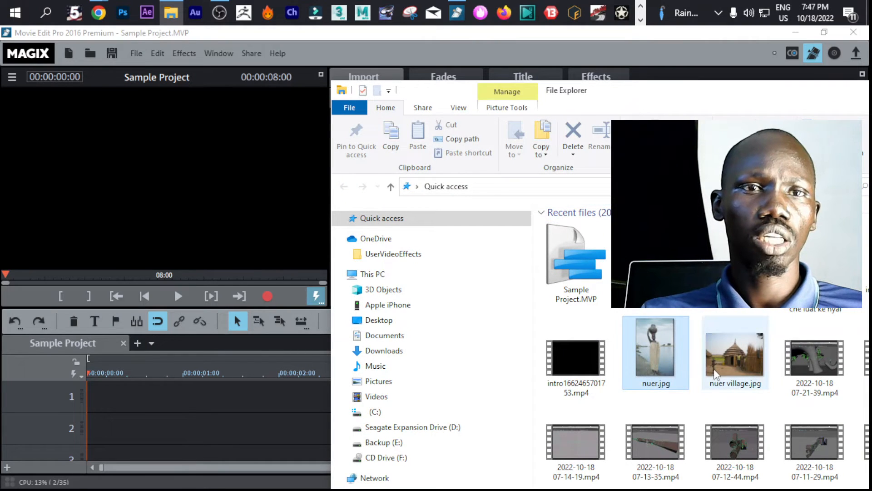
click(808, 377)
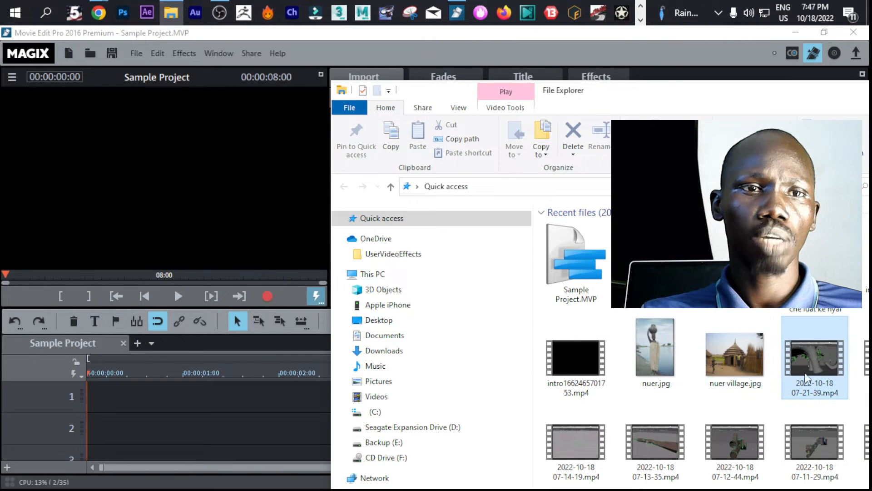
shift+click(803, 440)
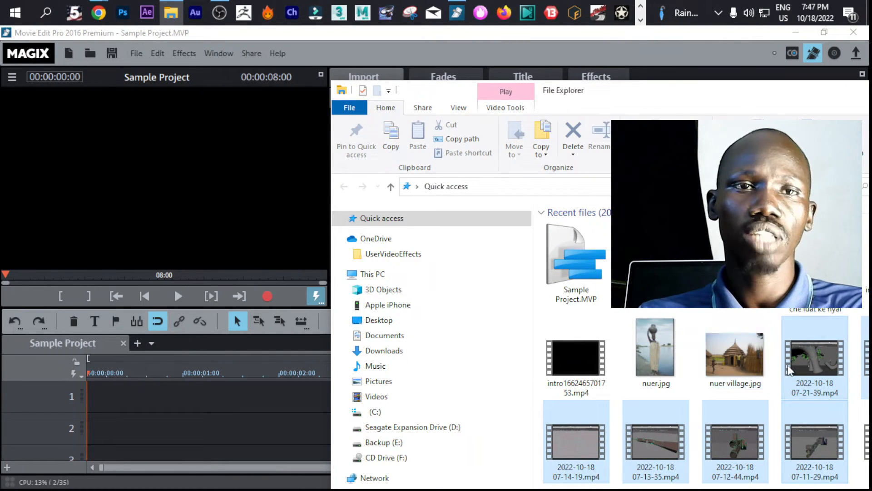
drag(790, 370, 20, 372)
drag(100, 382, 95, 385)
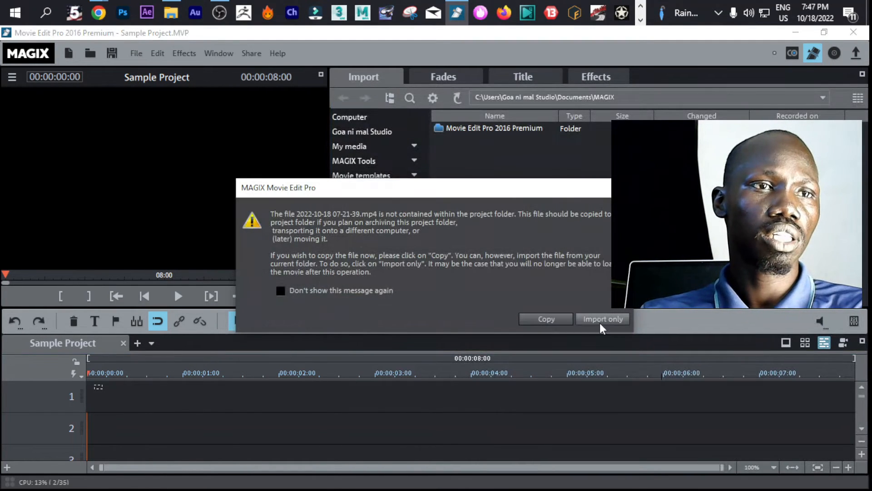
click(604, 318)
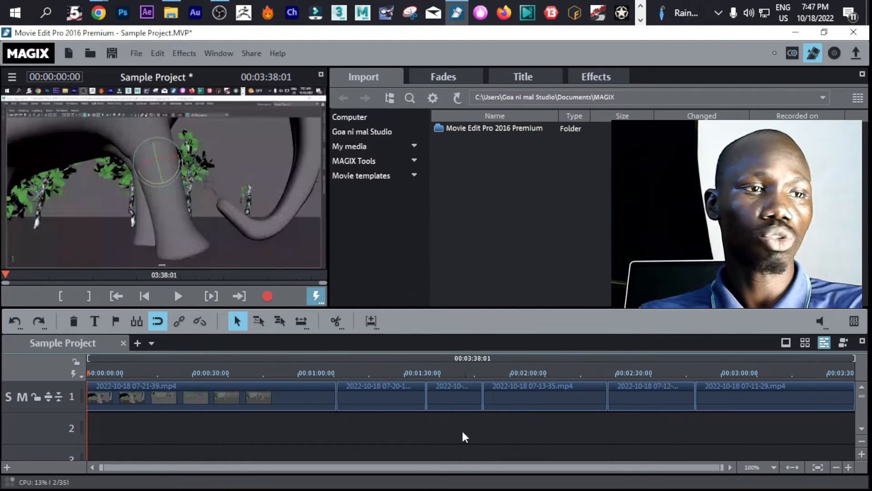
Scrub through the first clip on track 1 and play the movie briefly from the start to review the footage.
click(182, 375)
drag(183, 374, 216, 374)
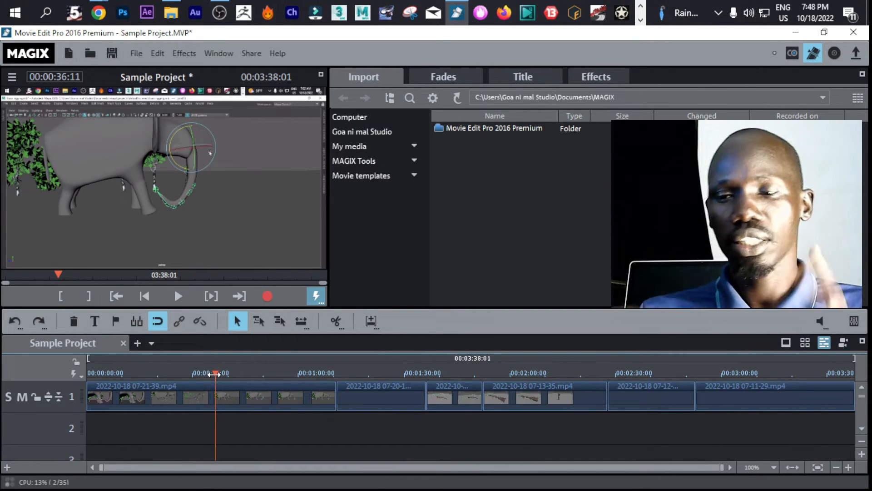
drag(220, 376, 87, 377)
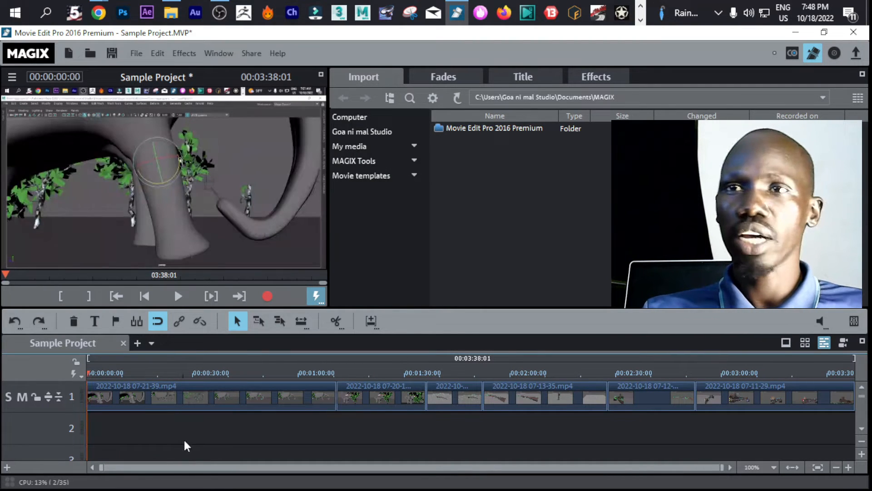
key(space)
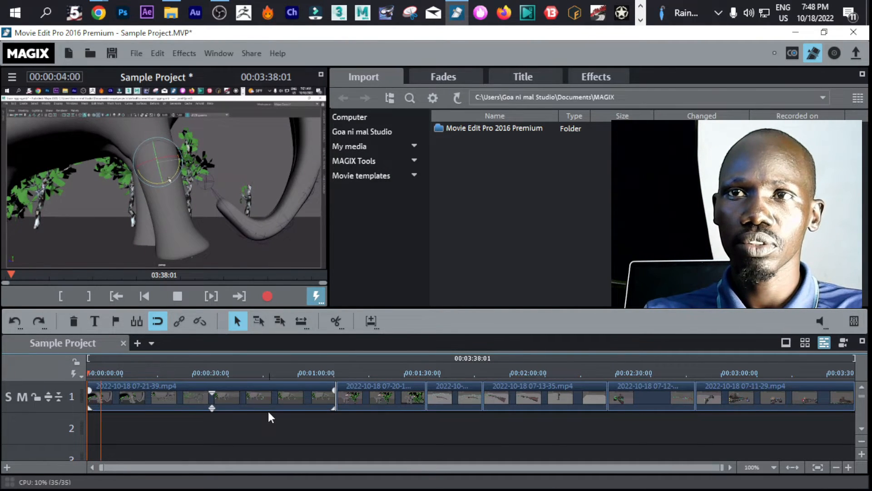
click(132, 405)
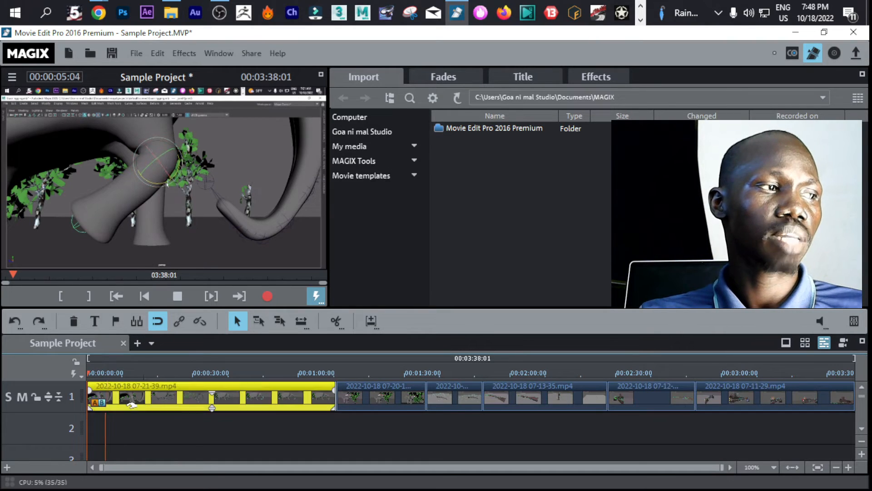
click(195, 432)
click(210, 400)
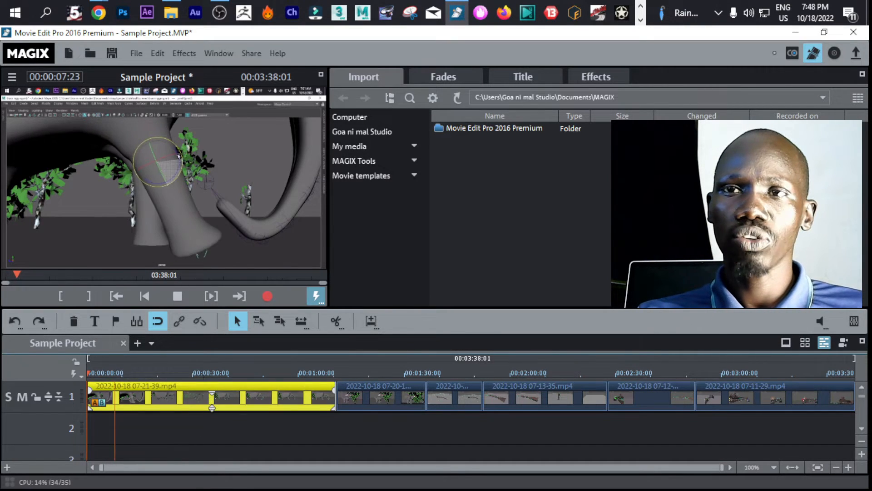
key(space)
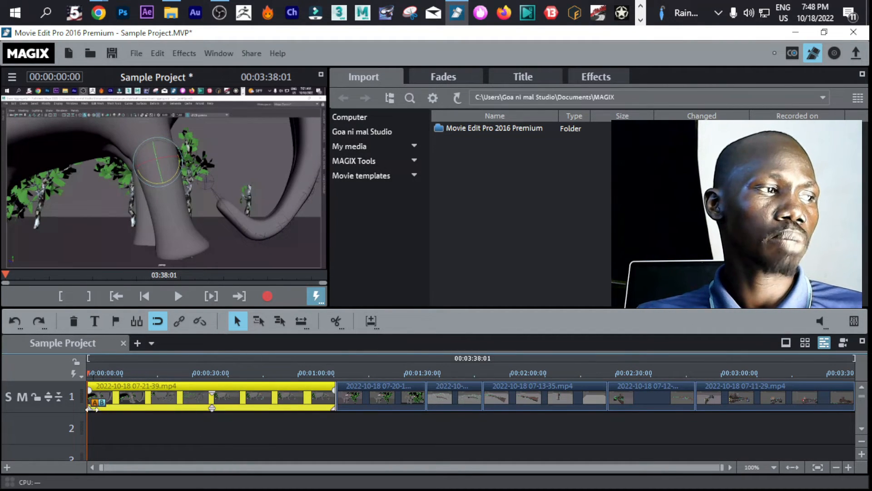
Trim the first clip to run from about 00:00:20 to 00:00:48, then shorten the second clip and place it directly behind.
drag(89, 408, 160, 405)
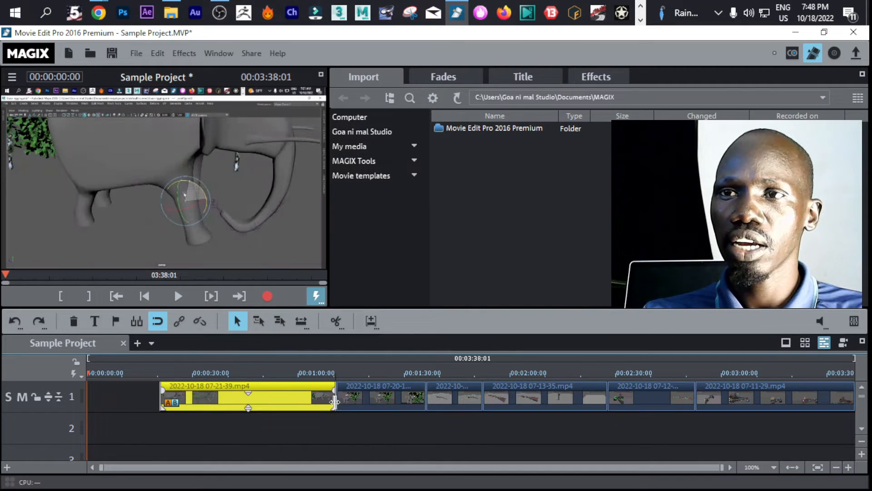
drag(333, 406, 257, 407)
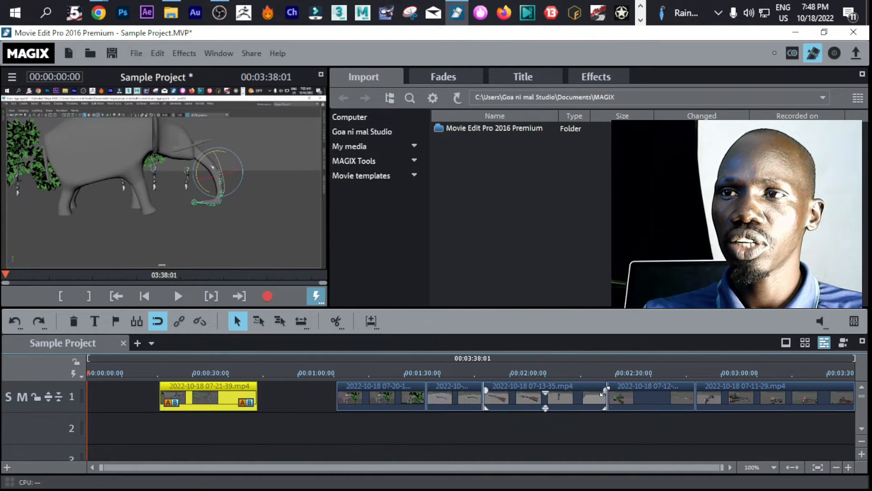
click(379, 392)
drag(379, 392, 350, 405)
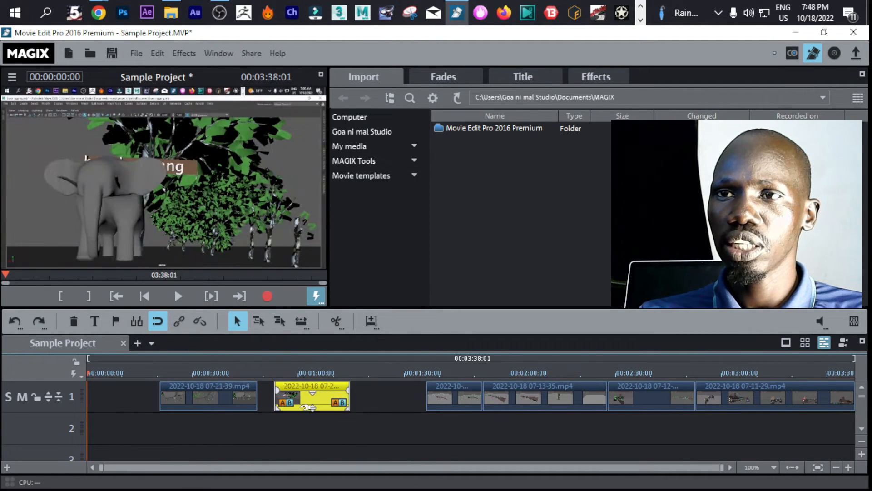
drag(275, 407, 287, 385)
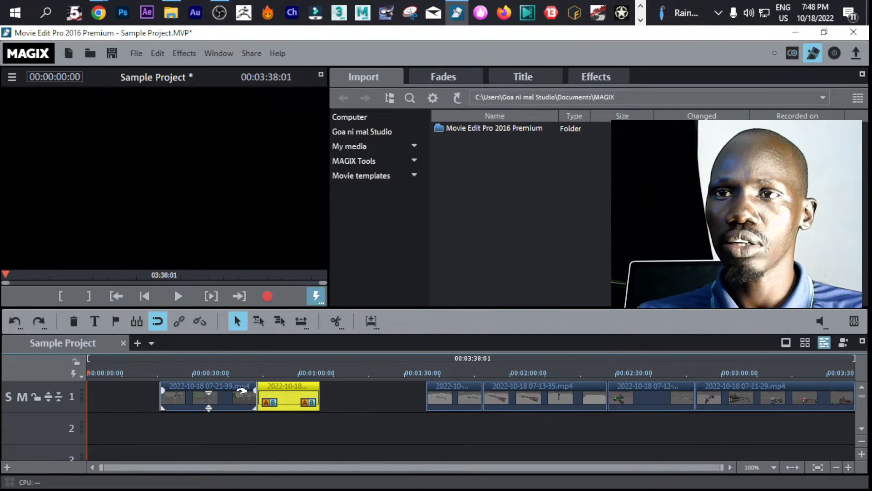
Trim the first clip's start to about 00:00:40 and the second clip's end to about 00:01:00.
click(161, 372)
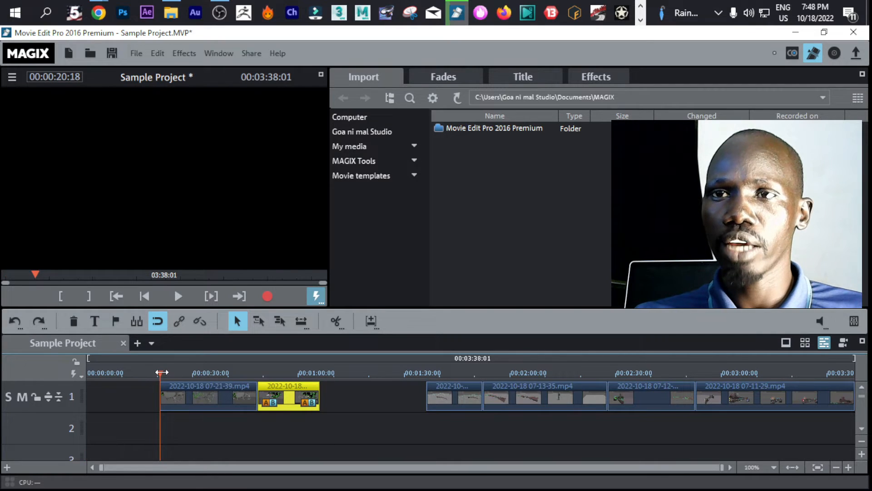
click(161, 403)
drag(161, 402, 230, 402)
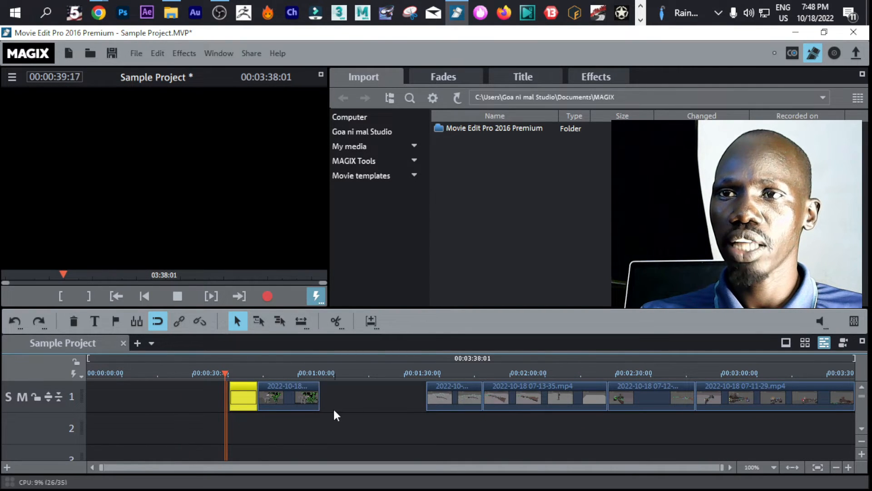
drag(320, 404, 302, 405)
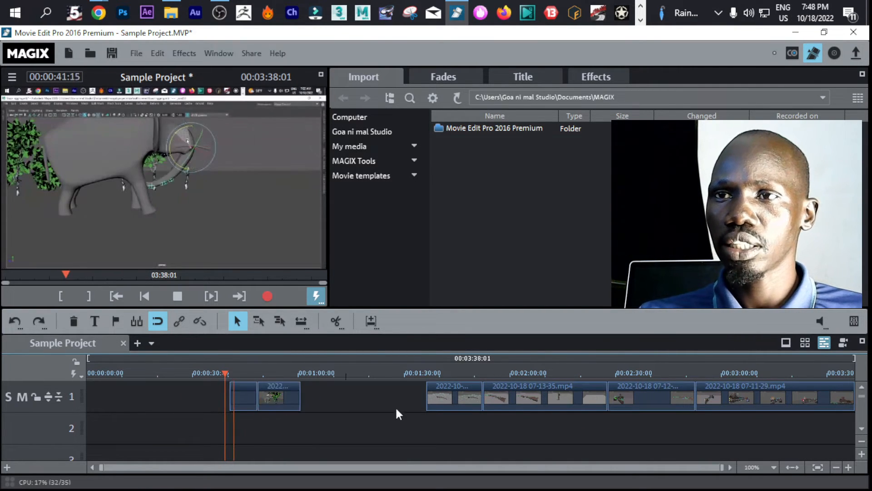
Shorten the third and fourth clips, line them up directly behind the second clip, and play from about 00:00:42.
drag(454, 384, 340, 410)
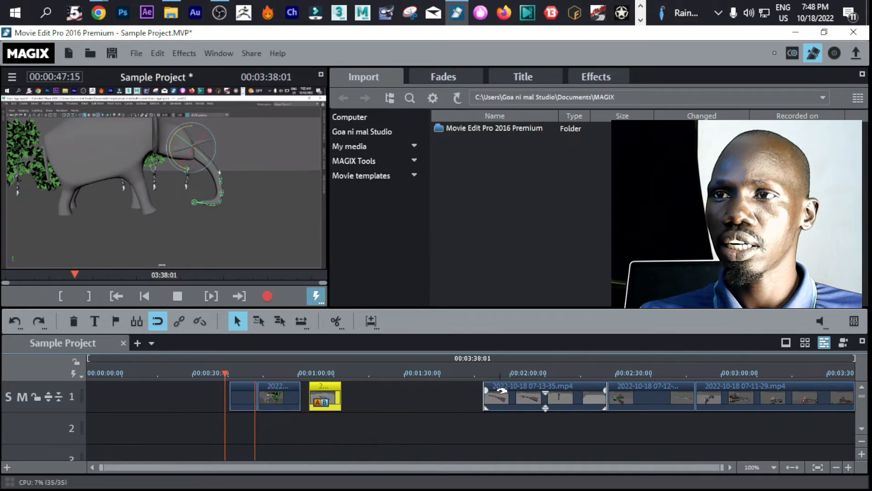
drag(515, 405, 457, 407)
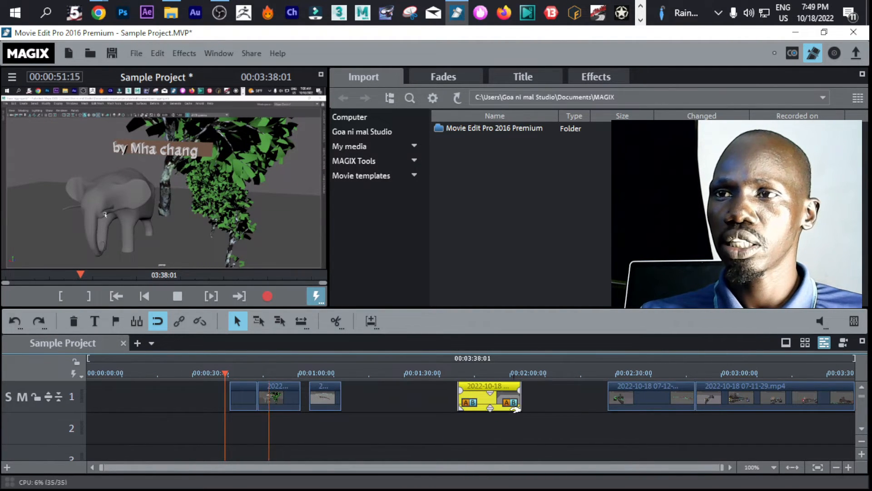
drag(510, 409, 314, 385)
click(331, 396)
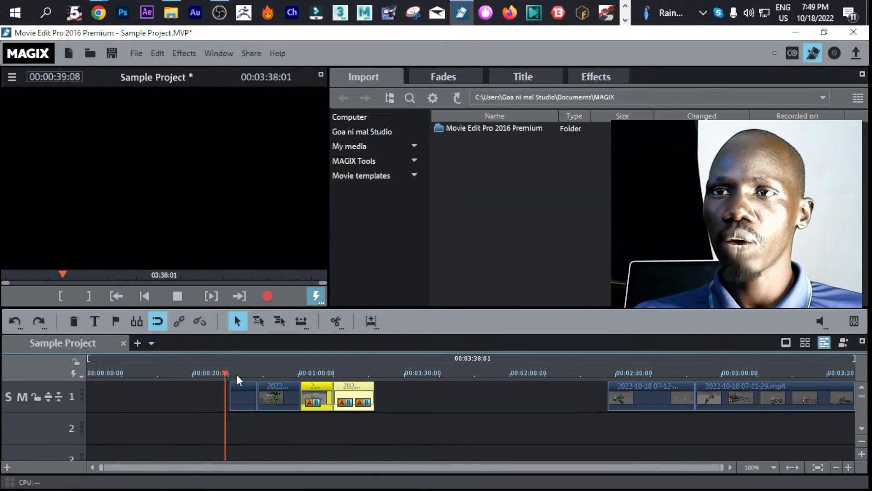
click(237, 373)
click(439, 402)
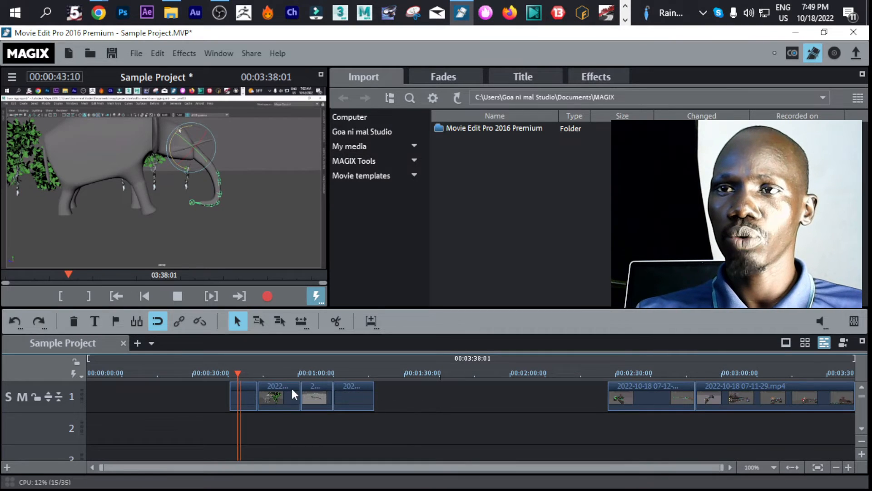
Move the four shortened clips together to the start of track 1 and play the movie from about 00:00:04.
click(245, 395)
drag(246, 395, 103, 395)
click(253, 409)
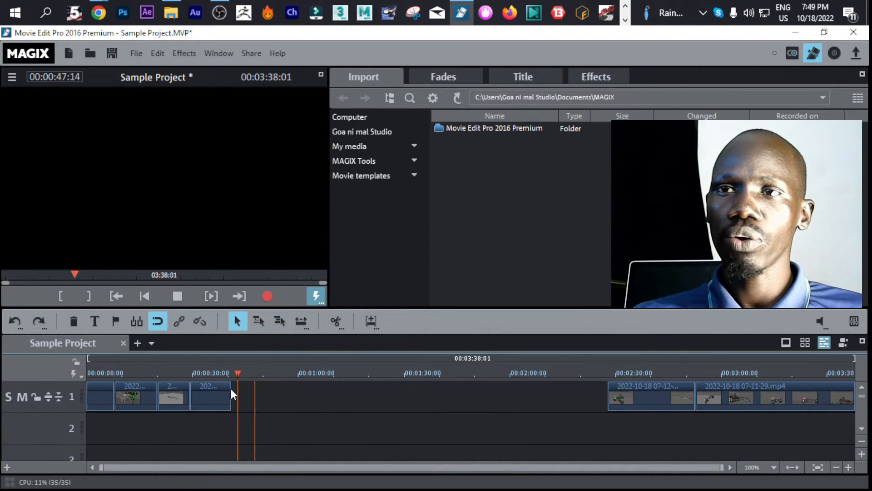
click(159, 373)
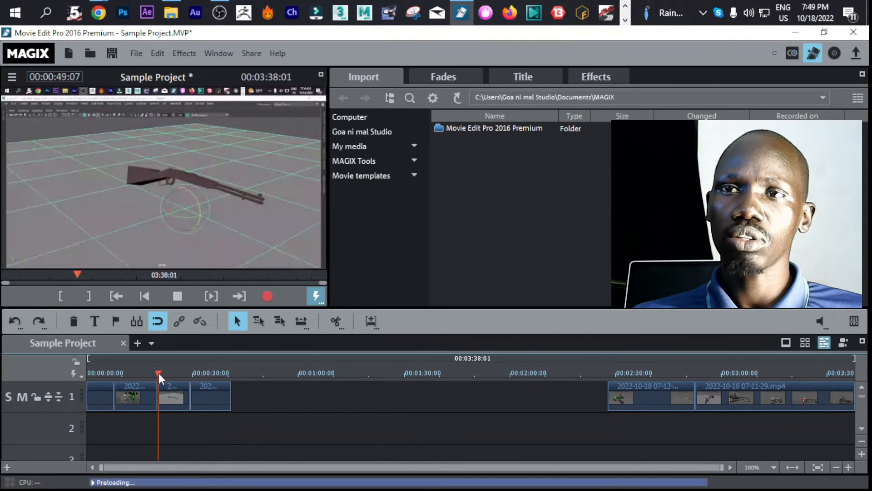
click(99, 372)
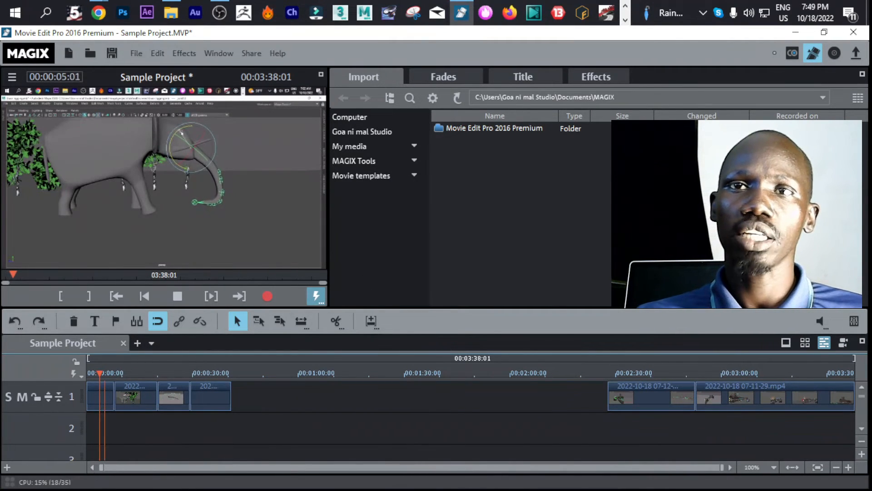
Switch to File Explorer and add koap.mp3 from the Music folder to track 2, importing it without copying it to the project folder.
key(alt+Tab)
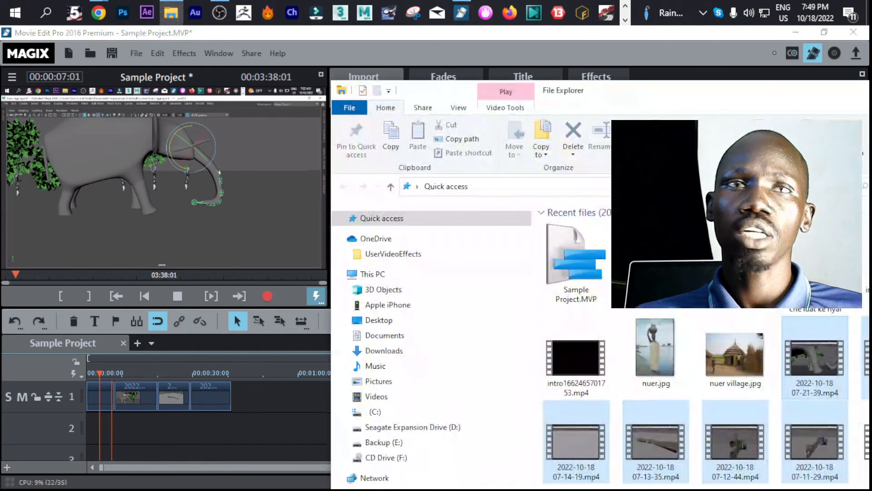
click(389, 365)
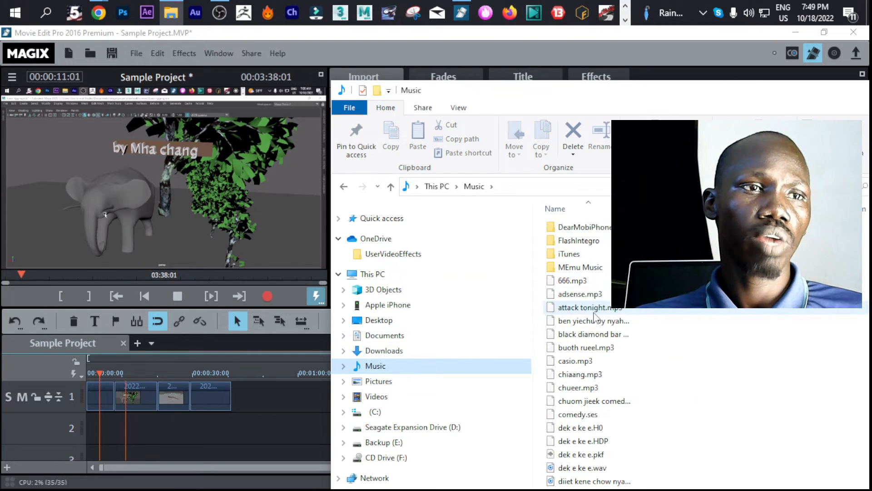
scroll(599, 329, down, 2)
scroll(602, 352, down, 5)
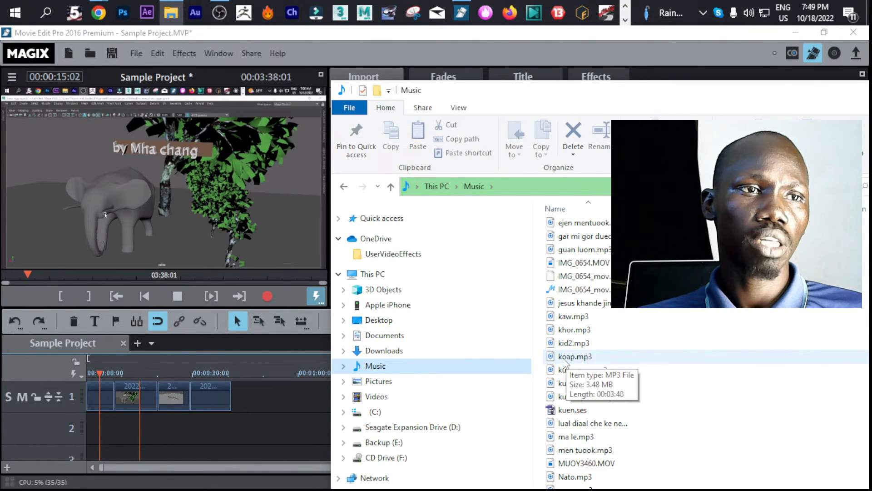
drag(567, 359, 124, 417)
click(298, 317)
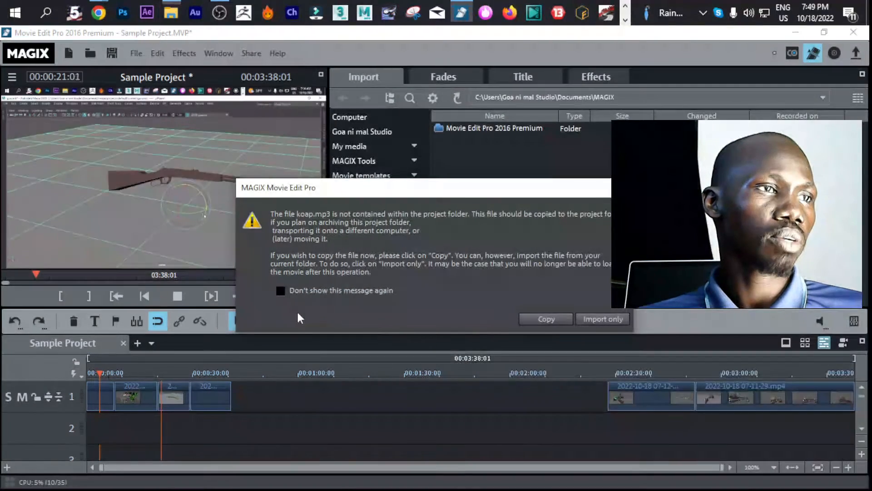
click(604, 319)
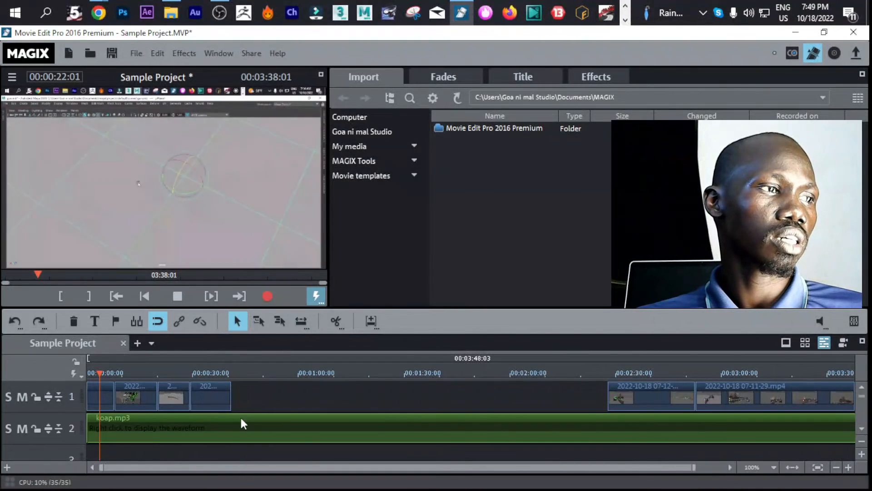
Shorten koap.mp3 on track 2 so it ends level with the fourth clip at about 00:00:41.
drag(174, 372, 136, 375)
key(Home)
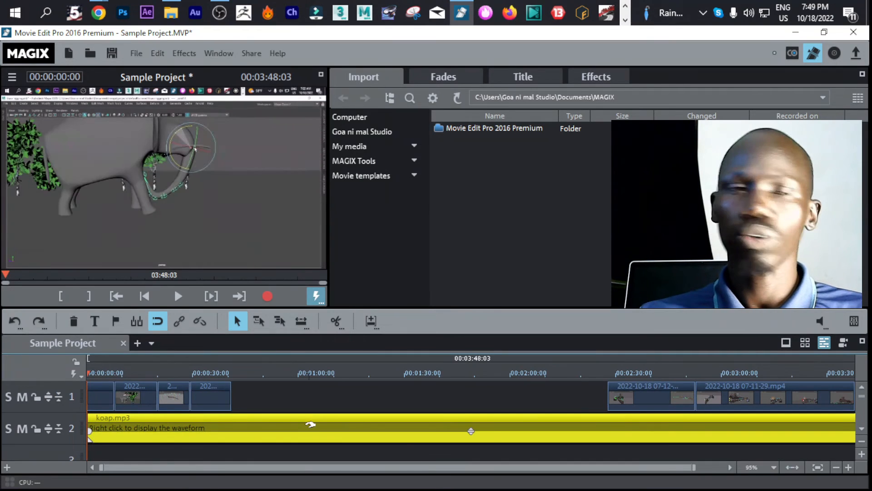
click(837, 468)
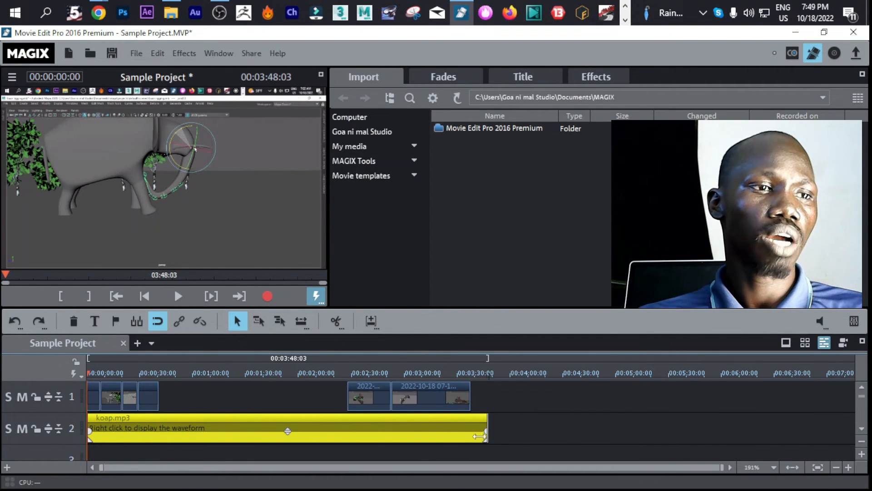
drag(478, 436, 158, 434)
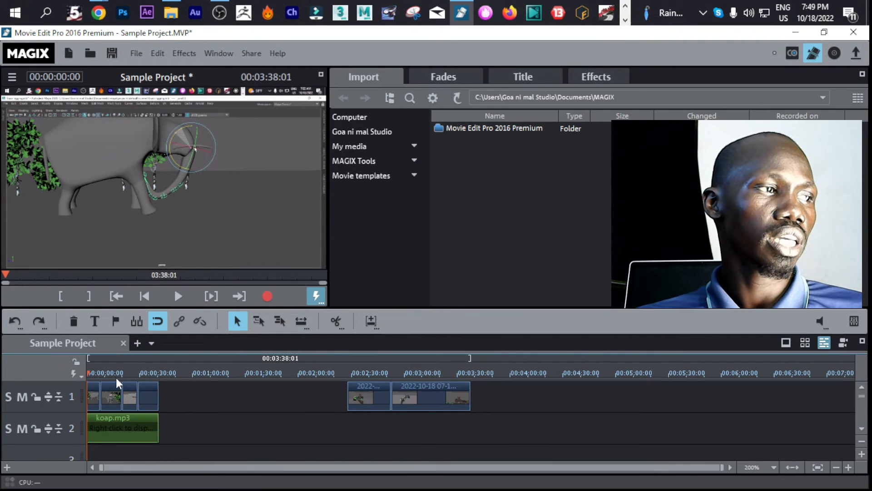
Move the last two clips on track 1 directly behind the fourth clip.
click(122, 373)
drag(534, 400, 237, 400)
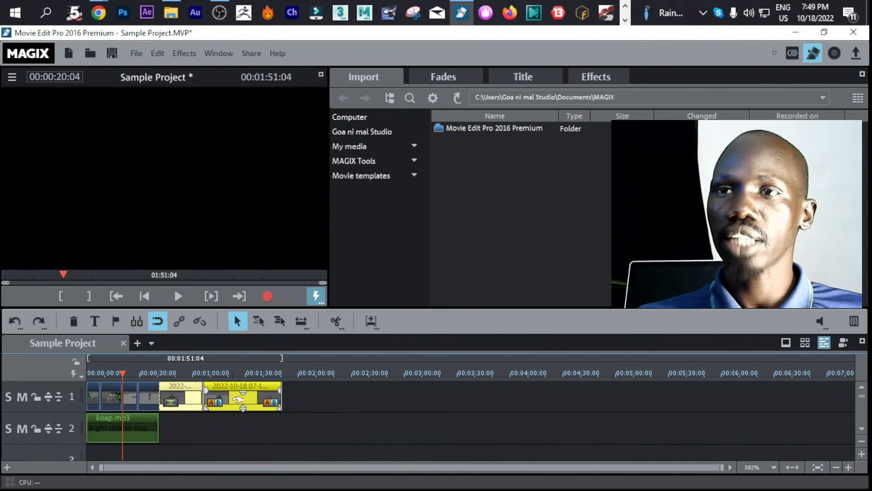
click(333, 424)
Split the last clip on track 1 at 00:01:28:11 and move its rear part away from the front part.
click(244, 395)
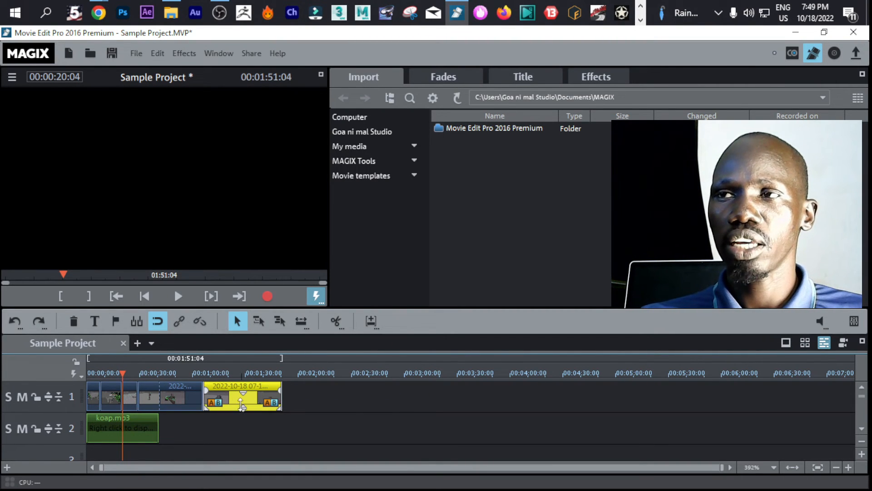
click(244, 375)
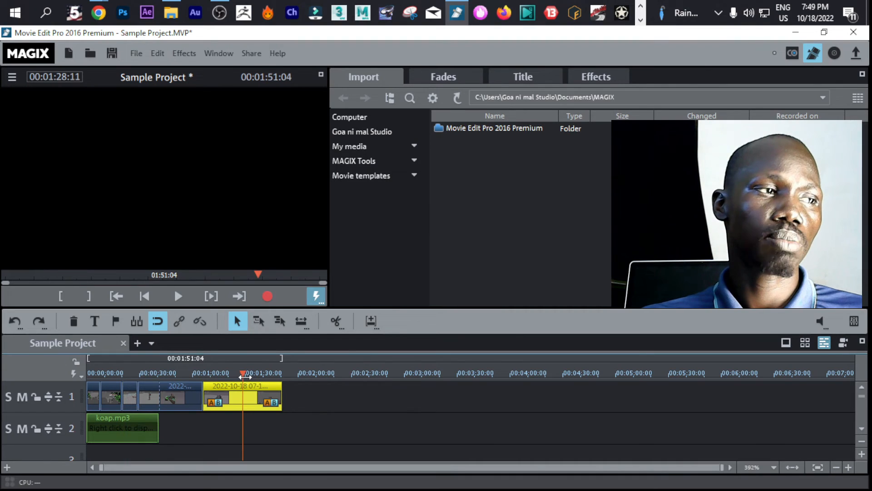
click(336, 320)
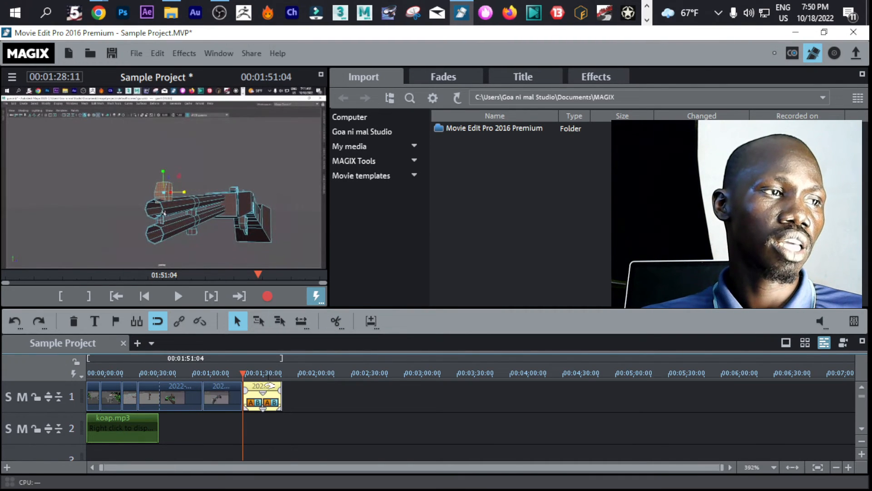
drag(270, 385, 299, 386)
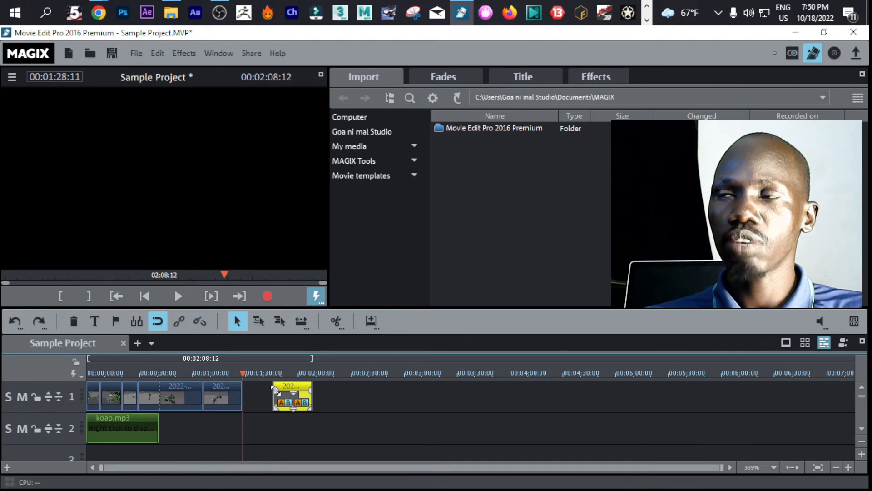
Delete the detached rear part of the last clip, undo the deletion, and delete that part again.
key(Delete)
key(ctrl+z)
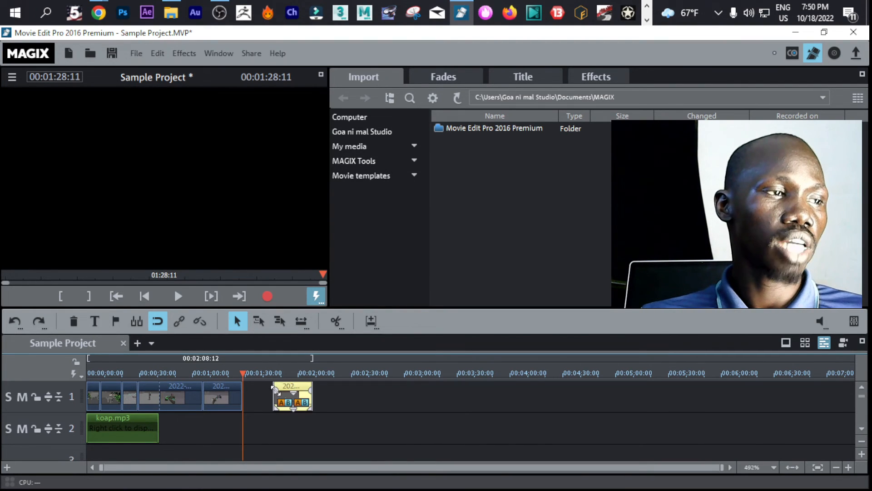
right_click(300, 395)
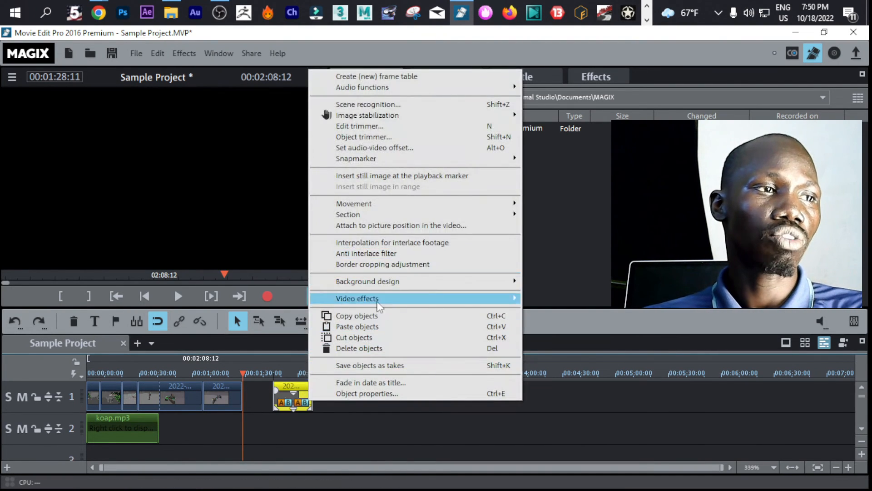
click(372, 348)
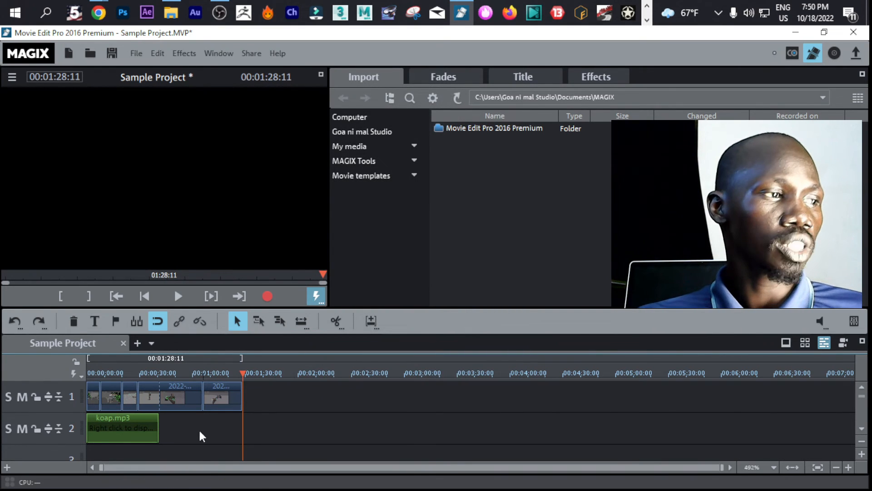
Extend koap.mp3 on track 2 to end with the last video clip at 00:01:28:11.
click(136, 425)
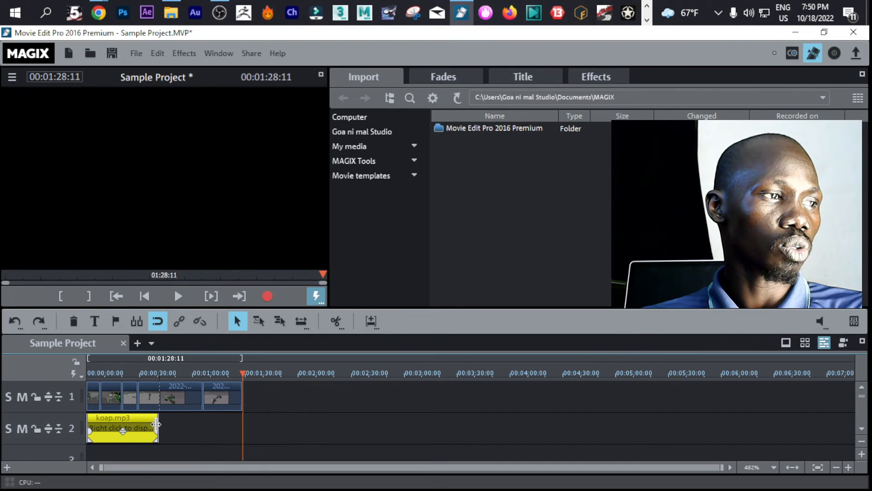
drag(156, 424, 241, 425)
click(406, 428)
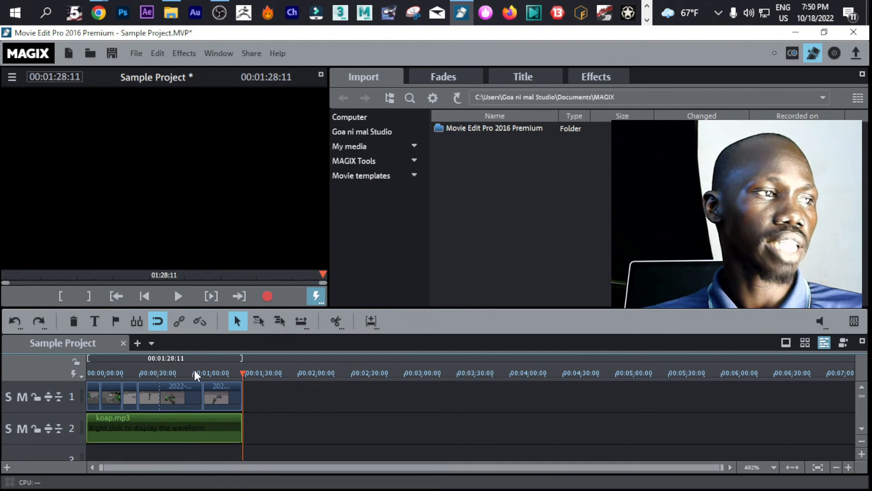
Place the playback marker at 00:00:41:01, select the fifth clip, and open its Size/Position effect.
drag(179, 375, 107, 376)
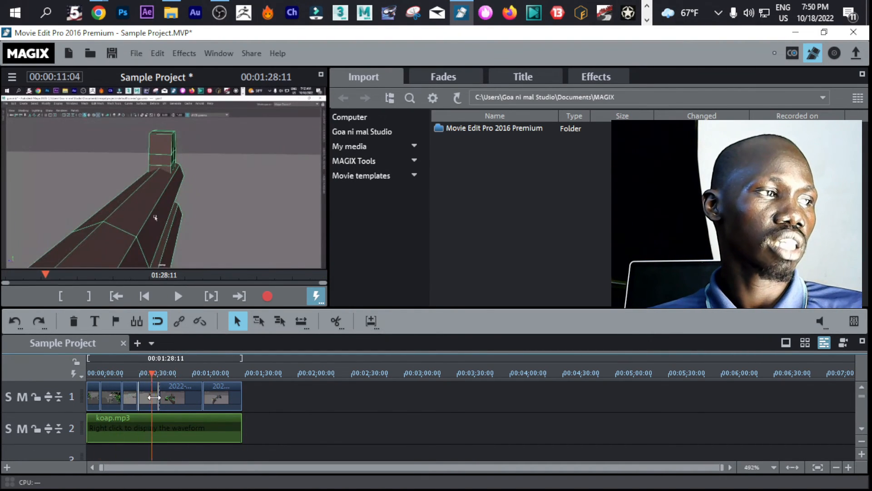
click(159, 373)
click(194, 385)
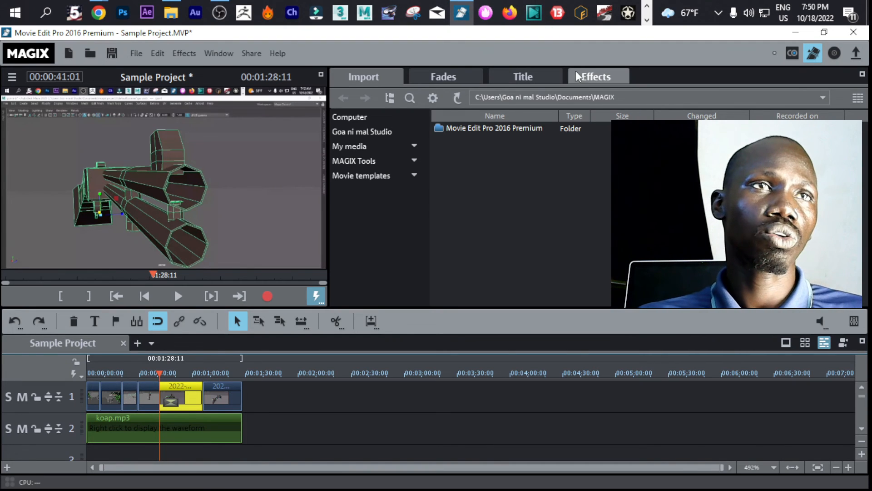
click(589, 78)
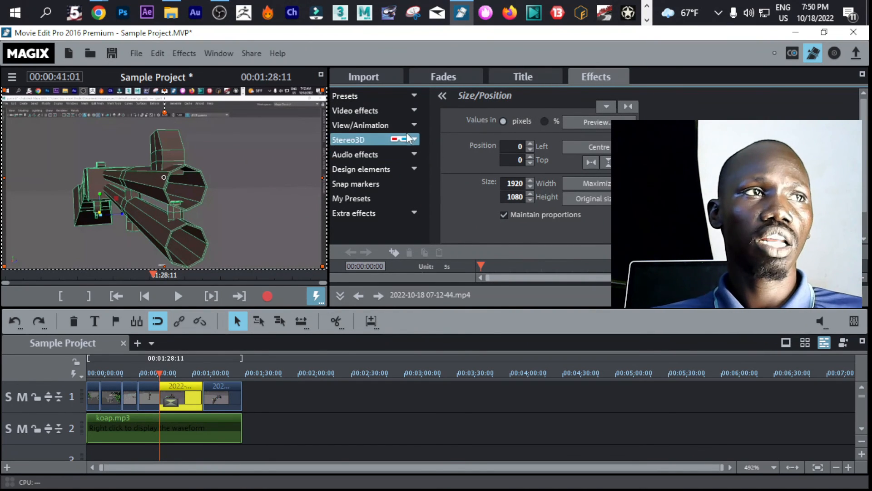
click(365, 125)
click(382, 140)
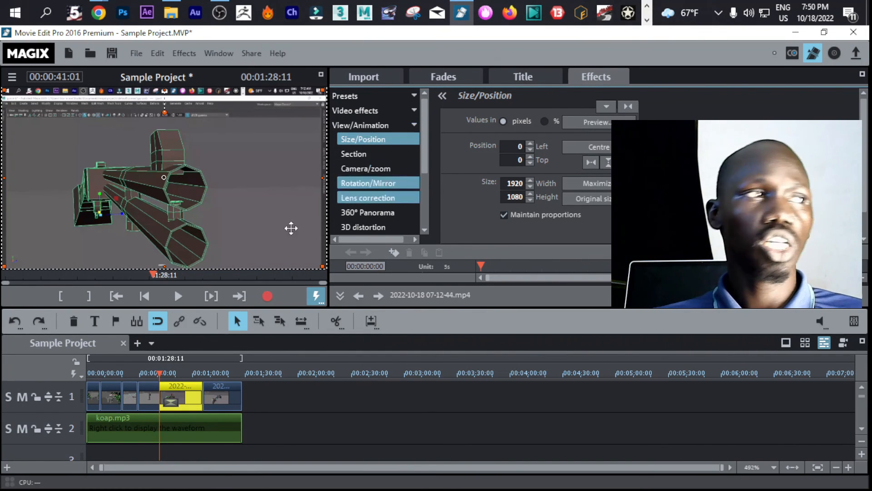
Enlarge the fifth clip's picture to about 2894 × 1628 pixels, reposition it in the frame, and return the playback marker to the start.
drag(321, 265, 482, 356)
drag(218, 191, 154, 203)
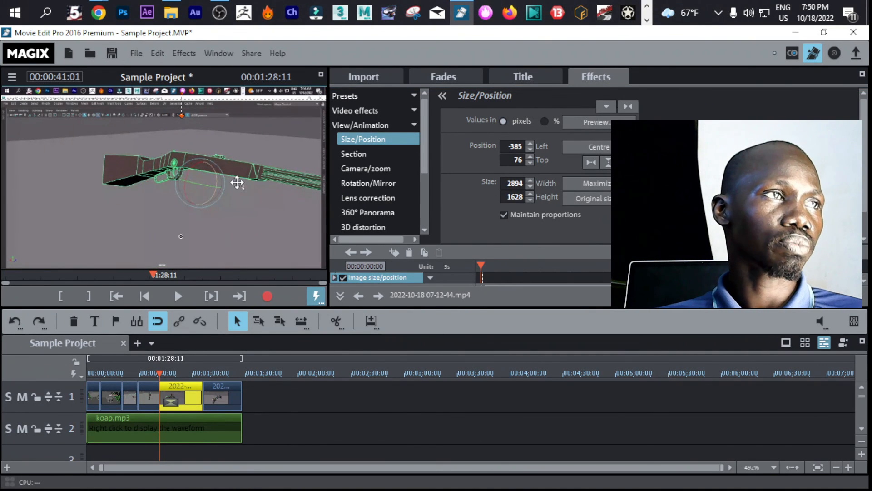
drag(218, 146, 208, 144)
click(274, 417)
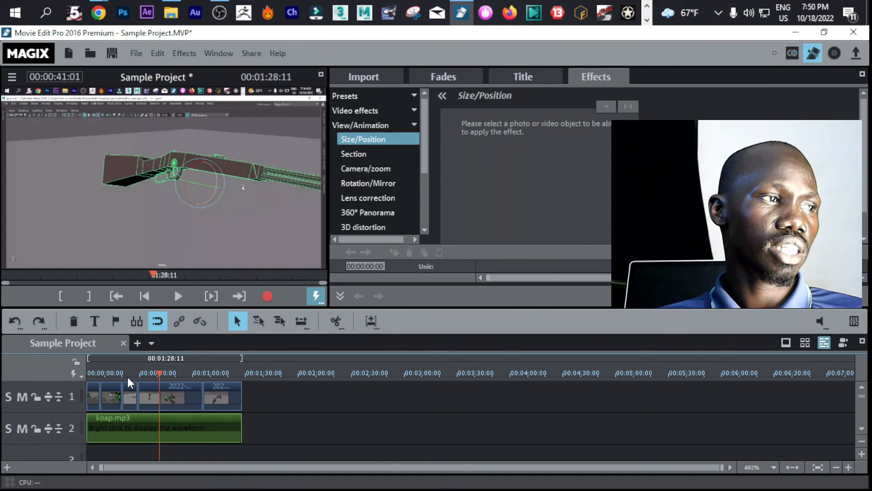
drag(129, 374, 82, 370)
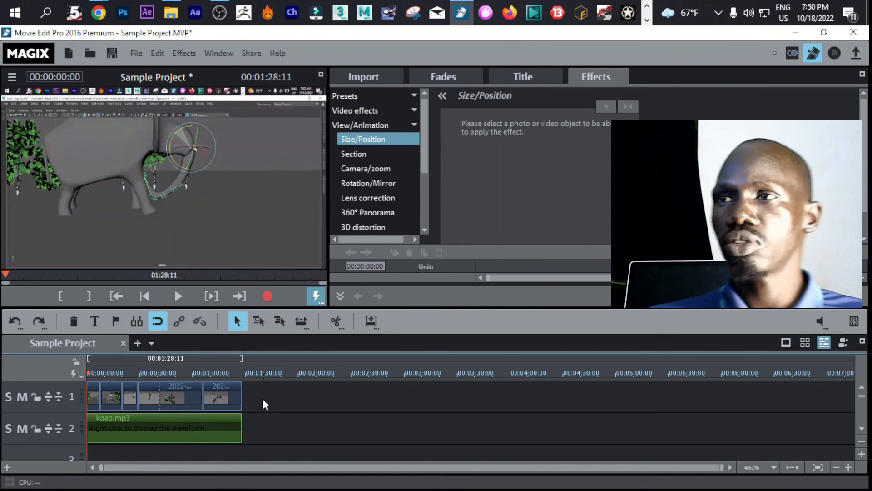